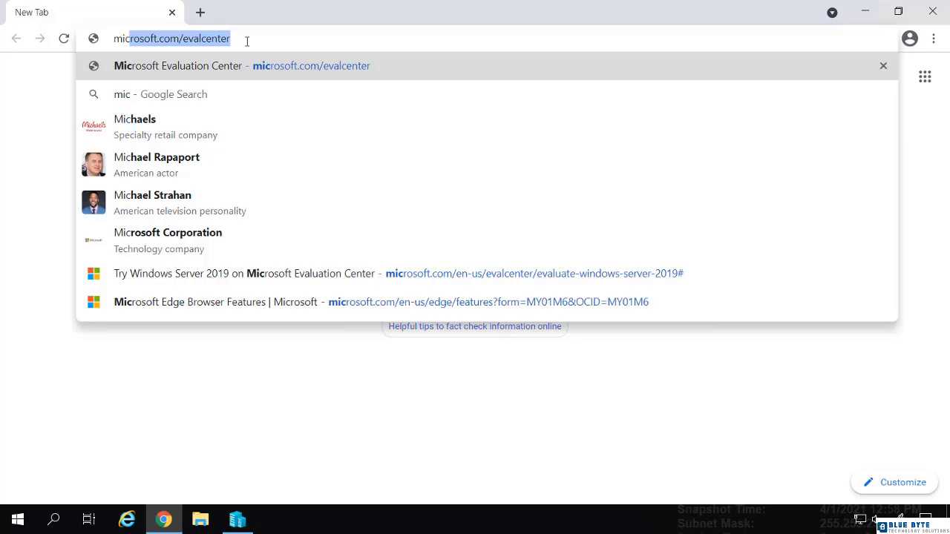
# - Open the Windows Admin Center evaluation from microsoft.com/evalcenter and continue with the MSI experience to its registration form
pyautogui.click(257, 44)
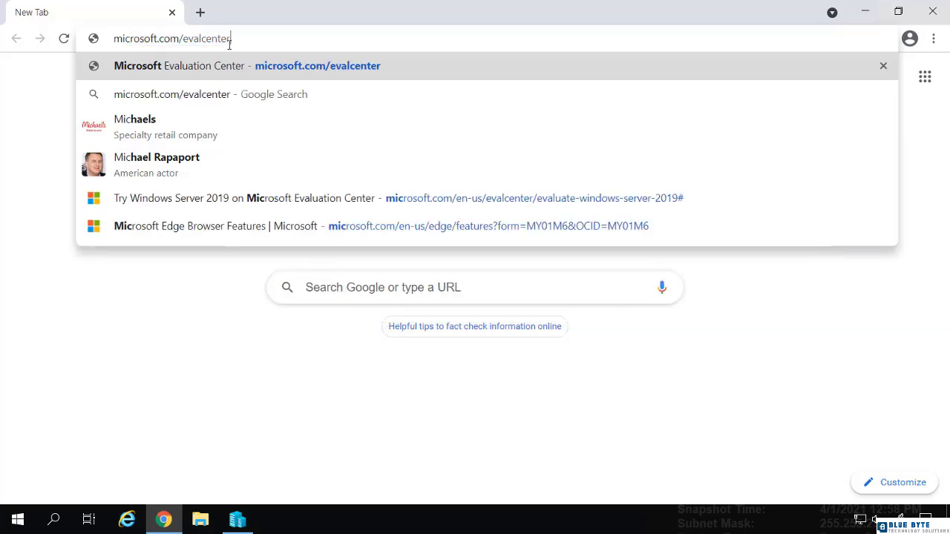
pyautogui.press('Return')
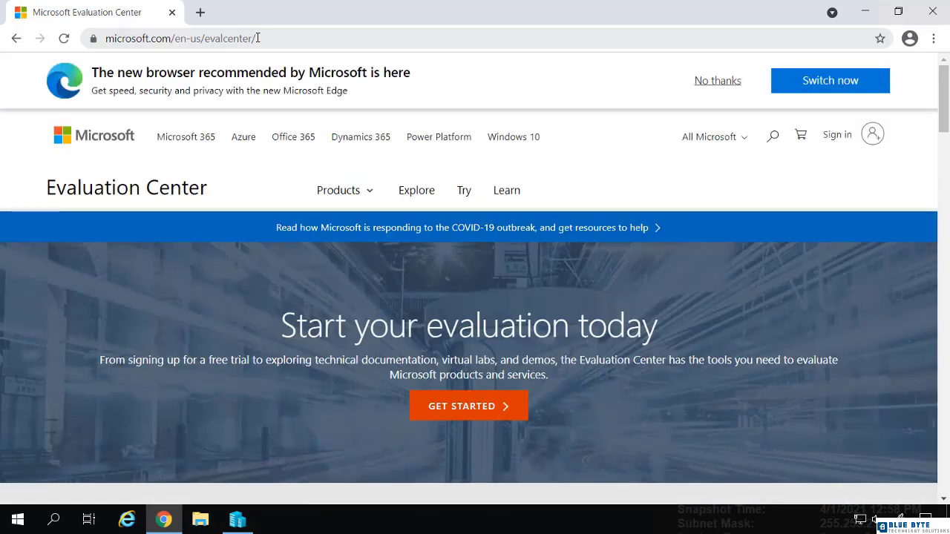
pyautogui.click(362, 198)
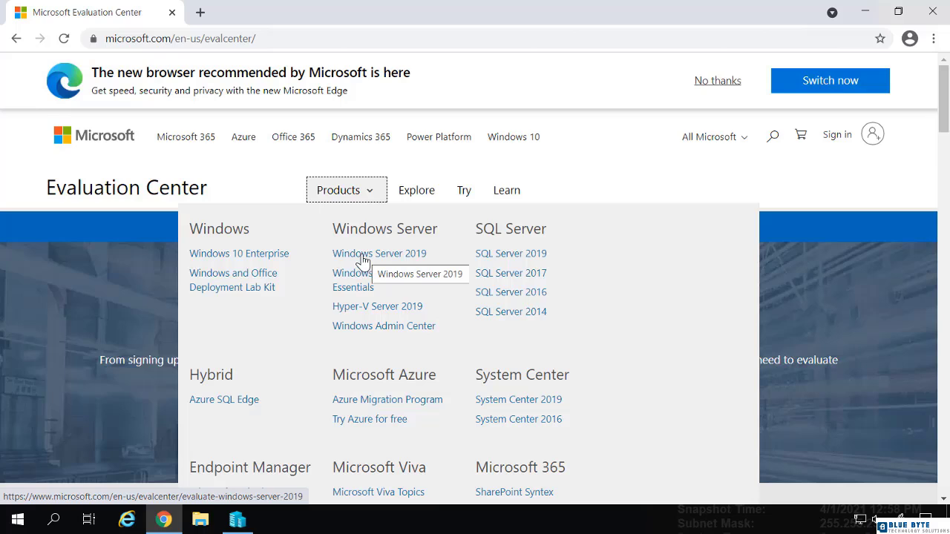
pyautogui.click(373, 332)
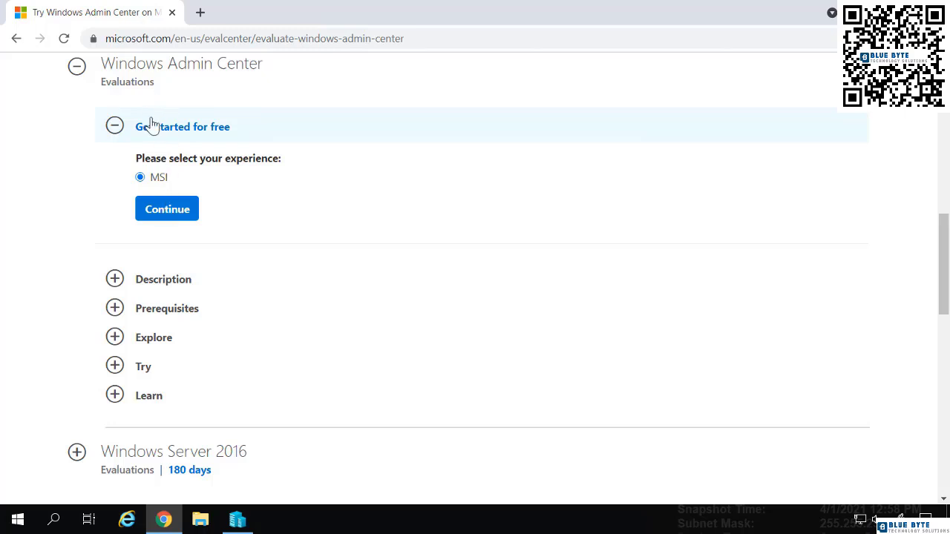
pyautogui.click(184, 215)
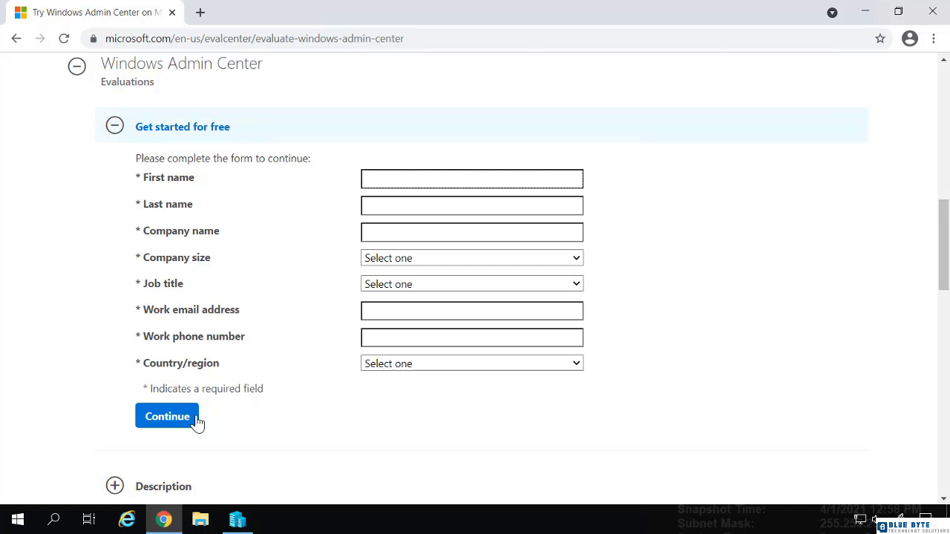
# - Launch the WindowsAdminCenter2103 installer from the Downloads folder and accept its license terms
pyautogui.click(200, 520)
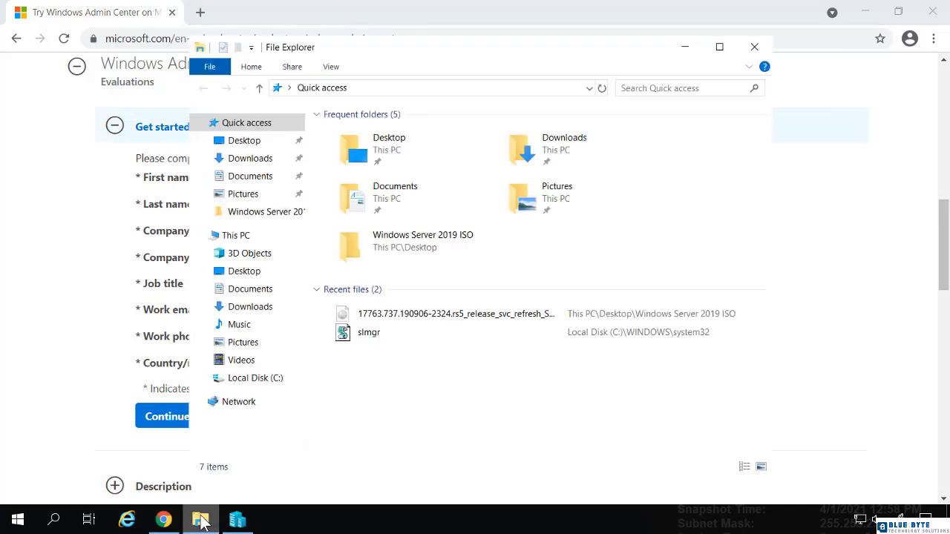
pyautogui.click(253, 159)
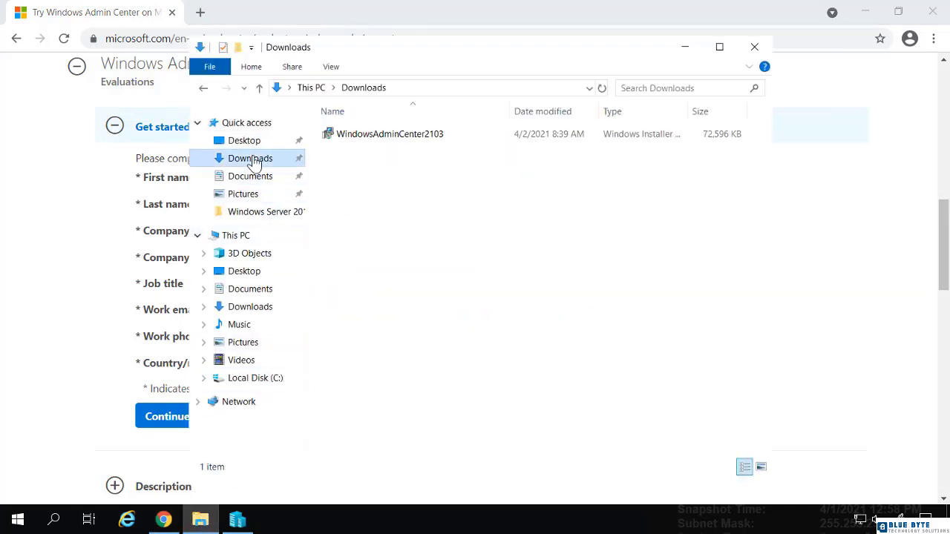
pyautogui.doubleClick(373, 137)
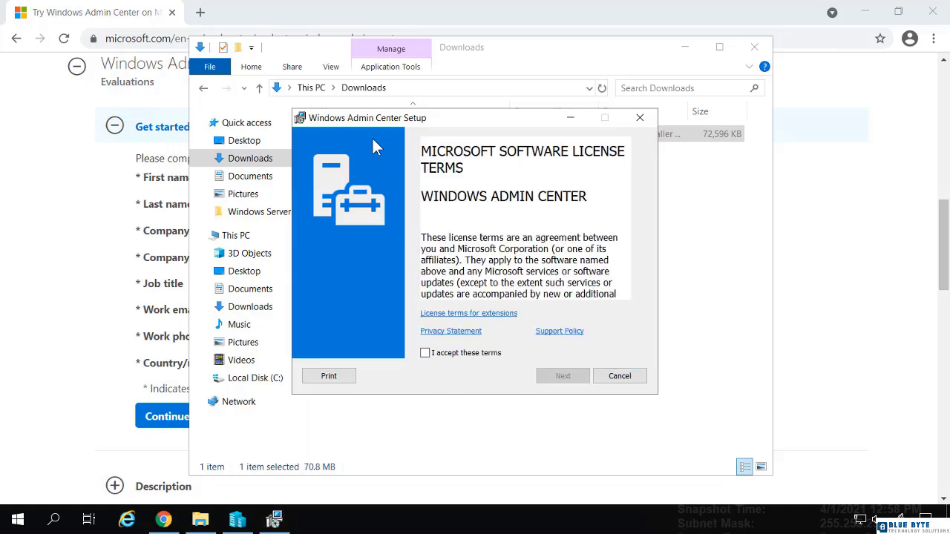
pyautogui.click(424, 354)
pyautogui.click(563, 376)
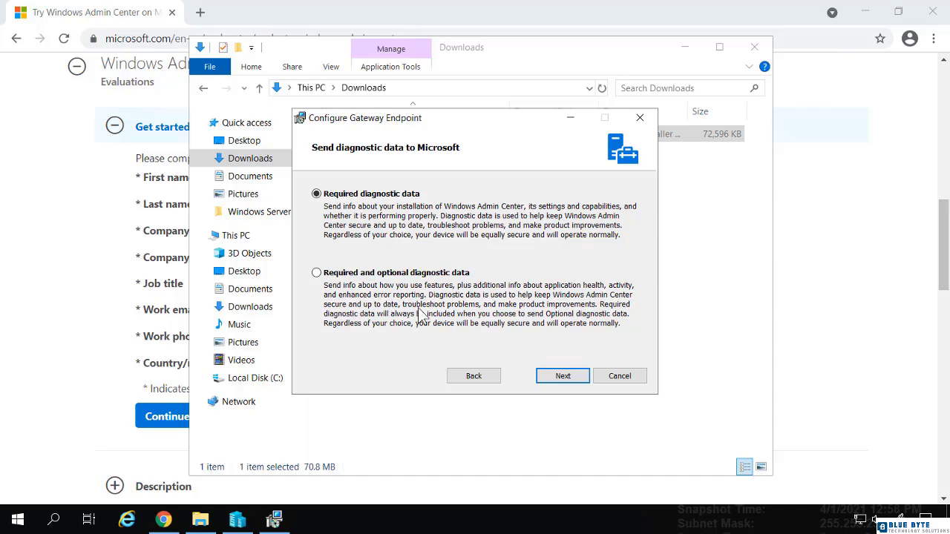
# - Keep required diagnostic data only and opt out of using Microsoft Update in the setup
pyautogui.click(561, 383)
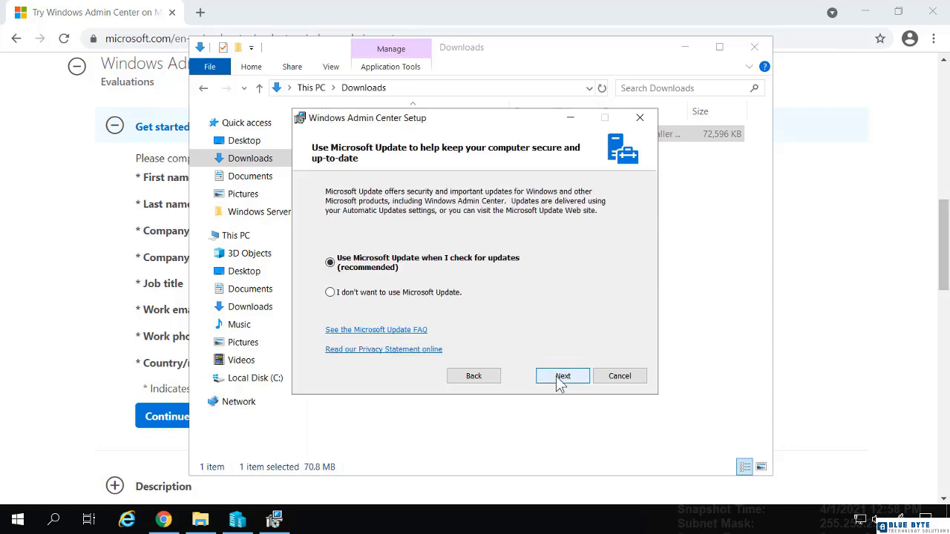
pyautogui.click(331, 293)
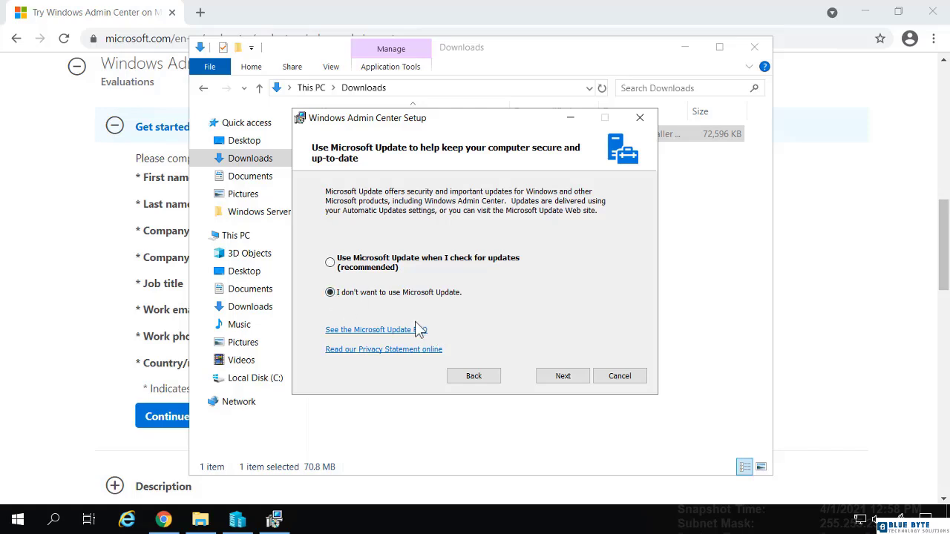
pyautogui.click(568, 379)
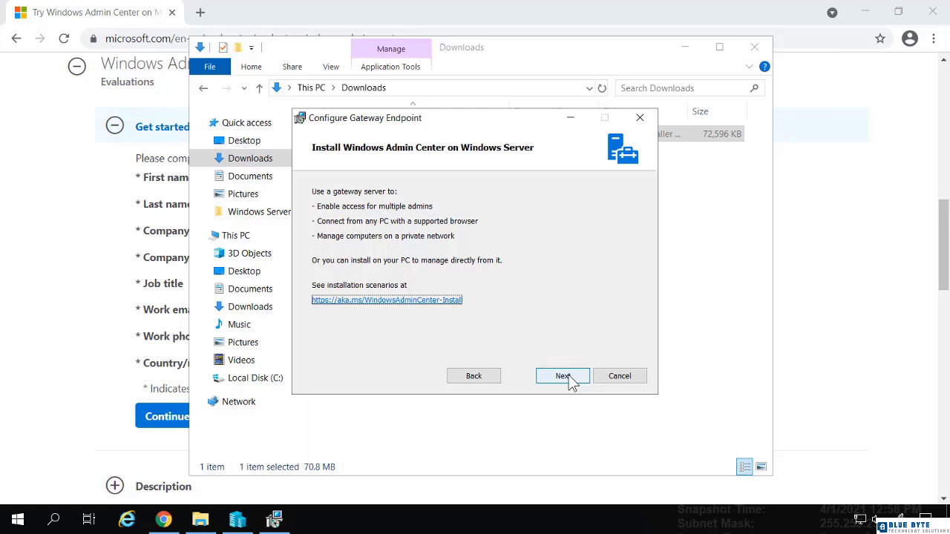
# - Install Windows Admin Center with trusted hosts modification allowed, port 443 and a self-signed SSL certificate, and finish the setup
pyautogui.click(568, 379)
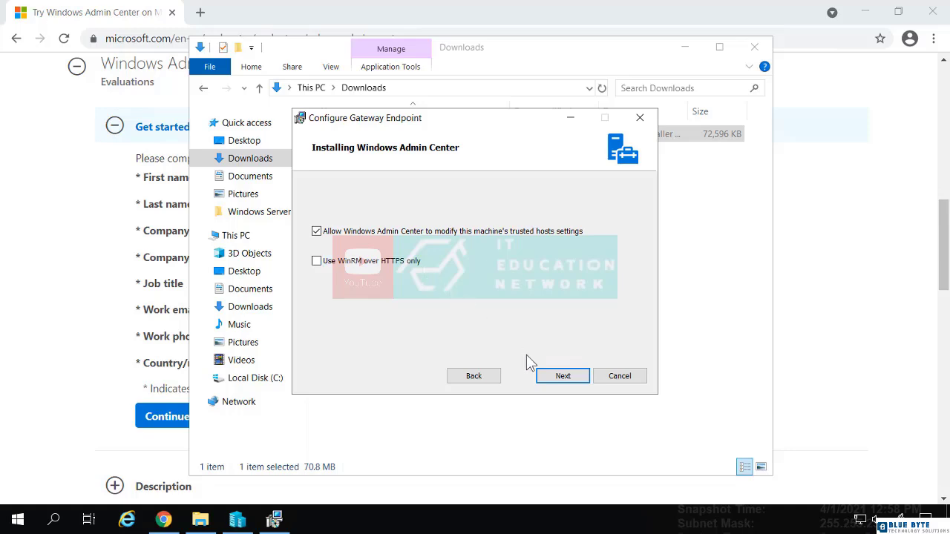
pyautogui.click(561, 378)
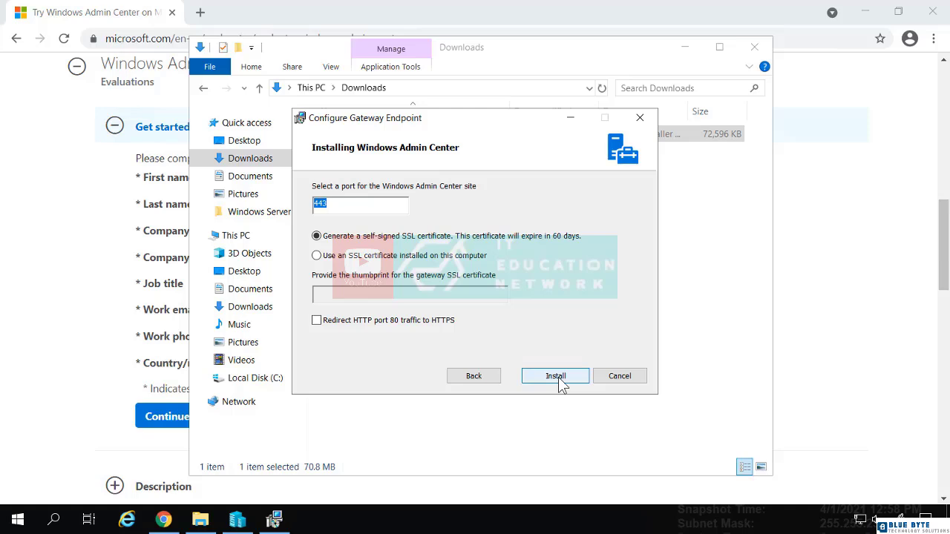
pyautogui.click(558, 377)
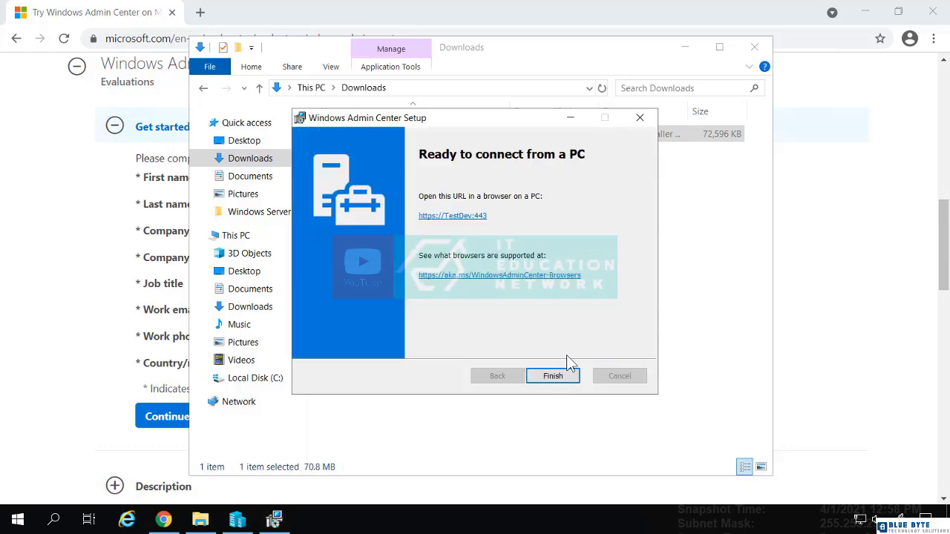
pyautogui.click(559, 379)
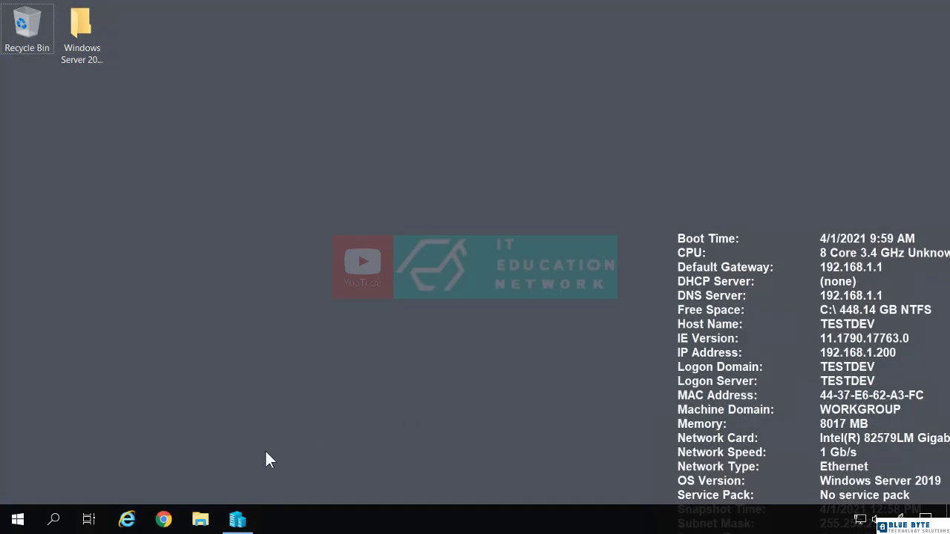
pyautogui.click(163, 521)
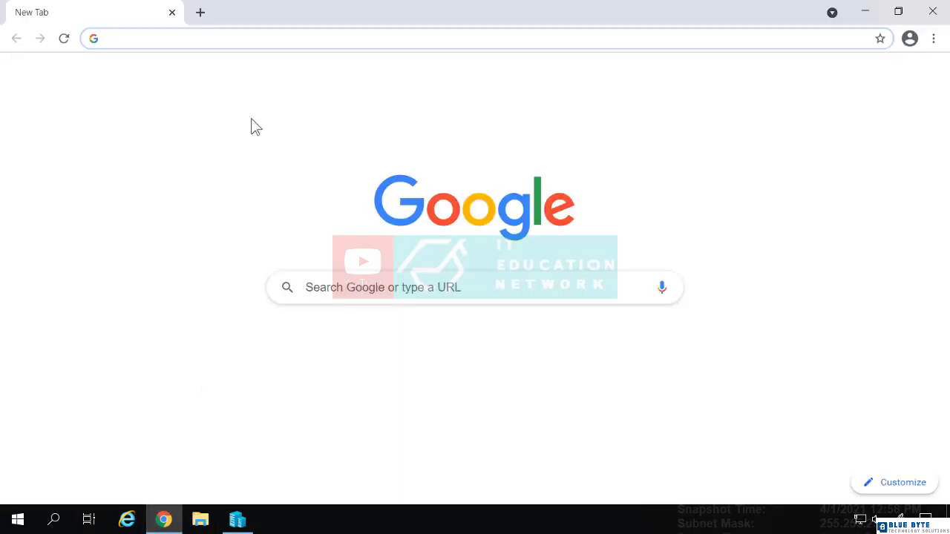
pyautogui.click(266, 41)
pyautogui.write('ht')
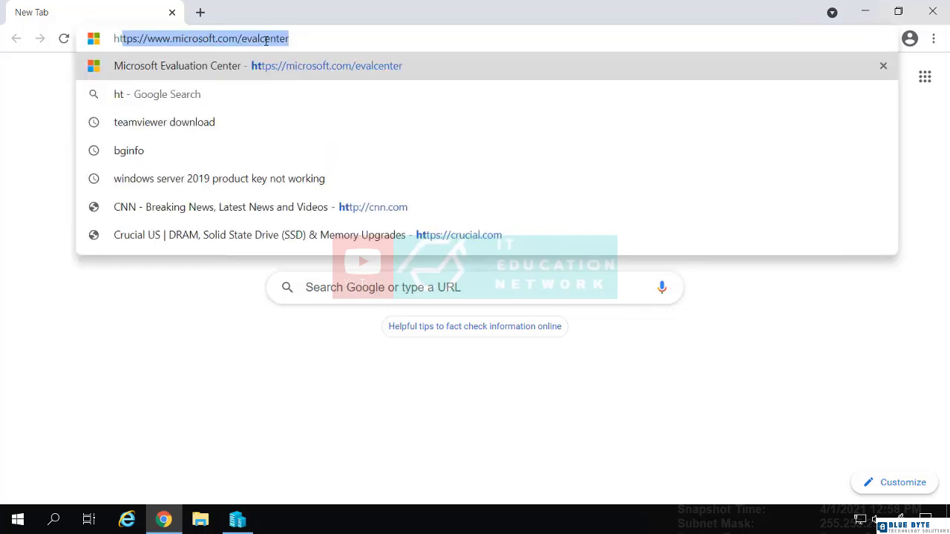
pyautogui.write('tps:')
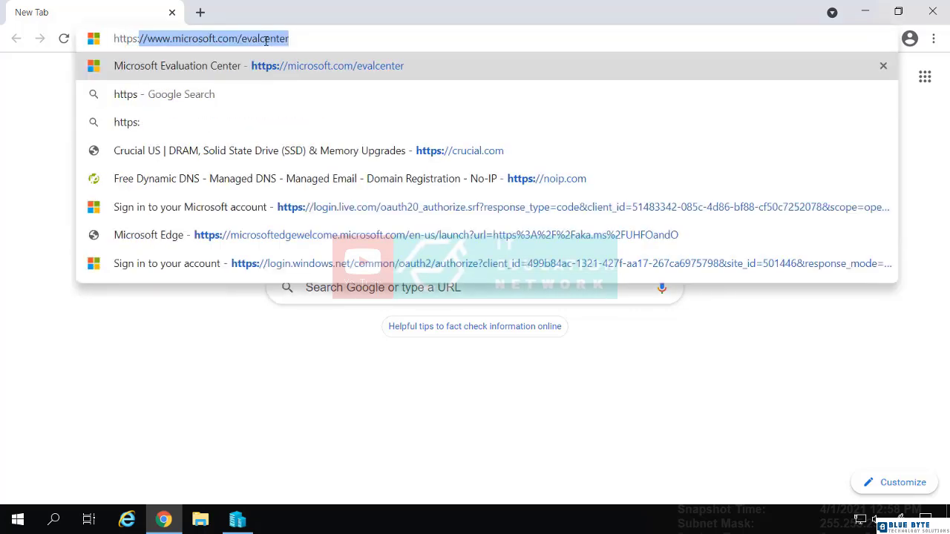
pyautogui.write('//localhost')
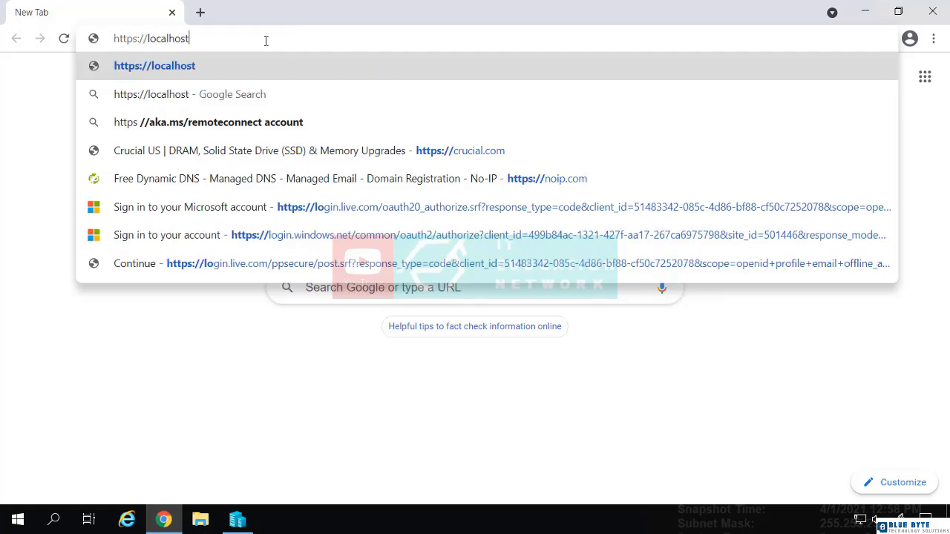
pyautogui.press('Return')
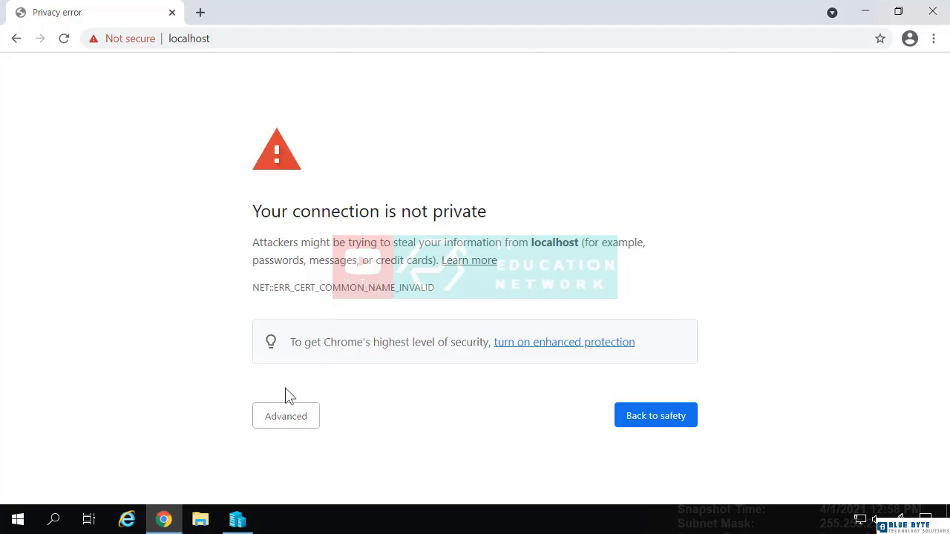
# - Proceed past the certificate privacy warning to localhost and dismiss the new release announcement
pyautogui.click(282, 417)
pyautogui.scroll(-1, 284, 432)
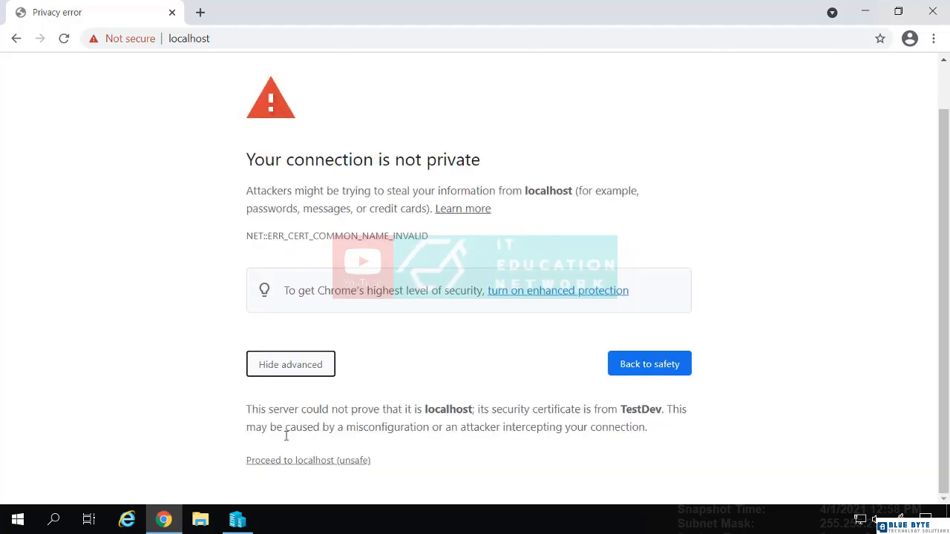
pyautogui.click(283, 467)
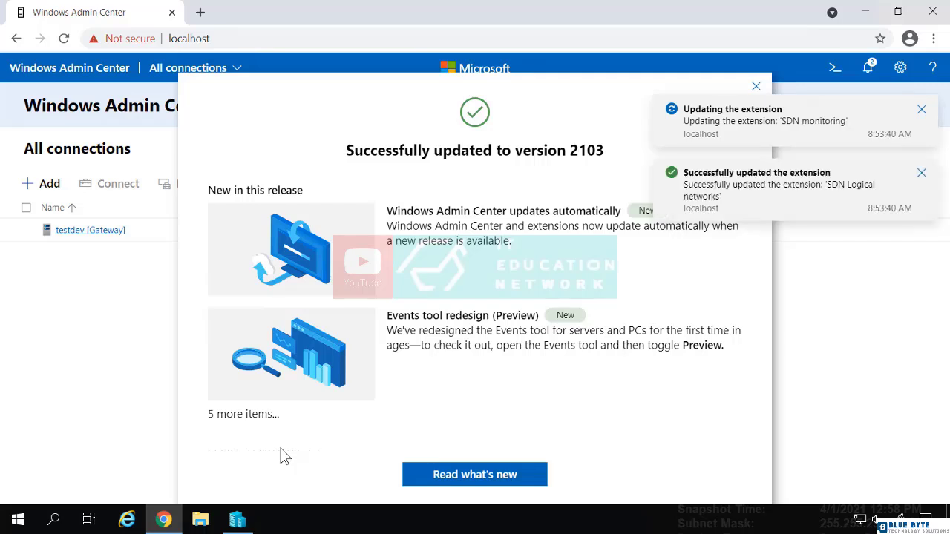
pyautogui.press('Escape')
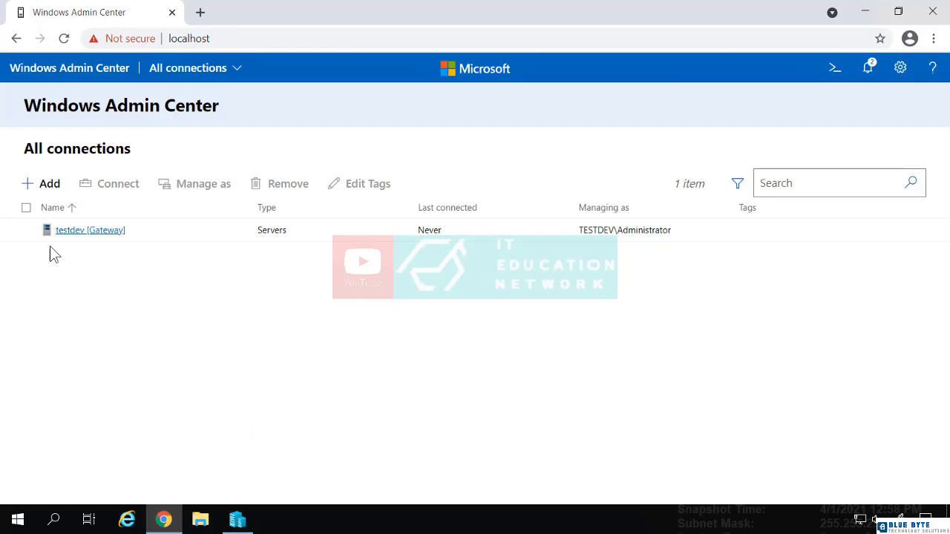
# - Examine the form for adding a server, cancel it, and review the resource types that can be added or created
pyautogui.click(41, 190)
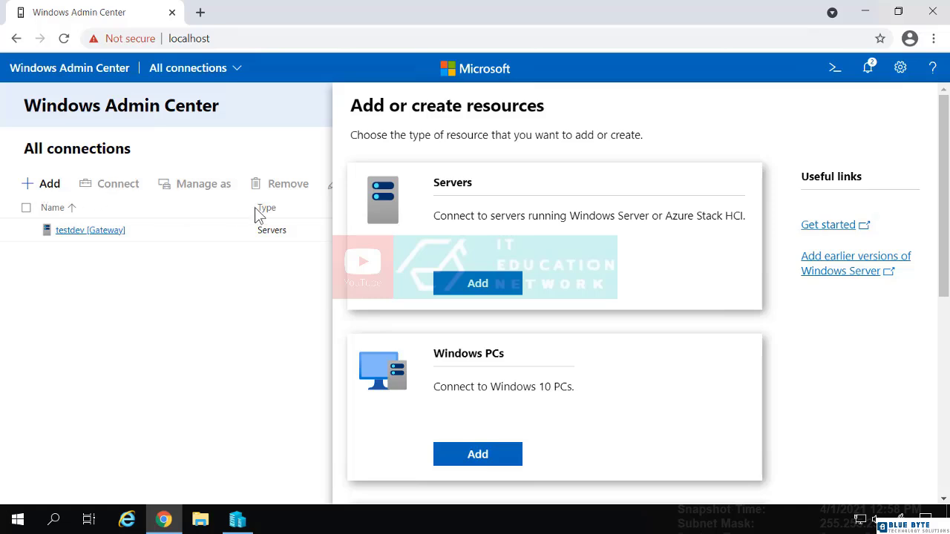
pyautogui.click(473, 284)
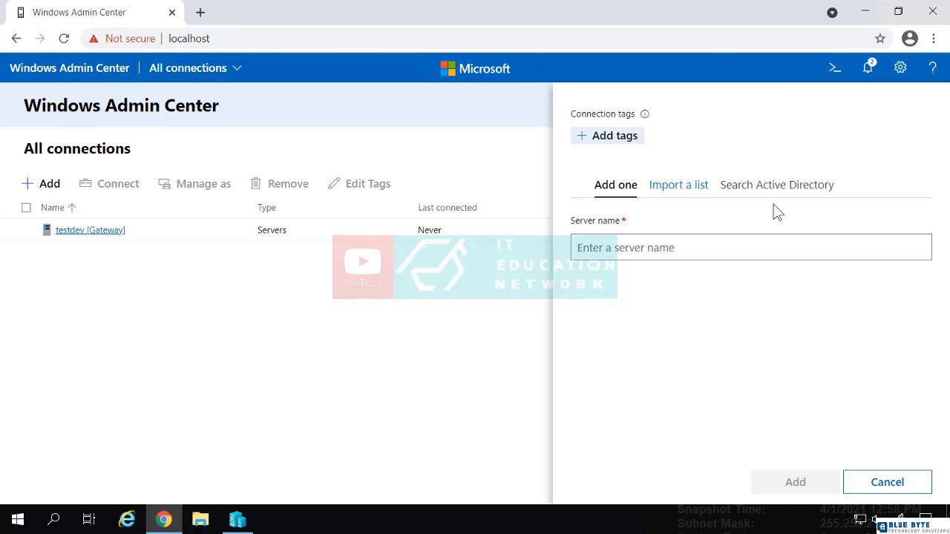
pyautogui.click(880, 483)
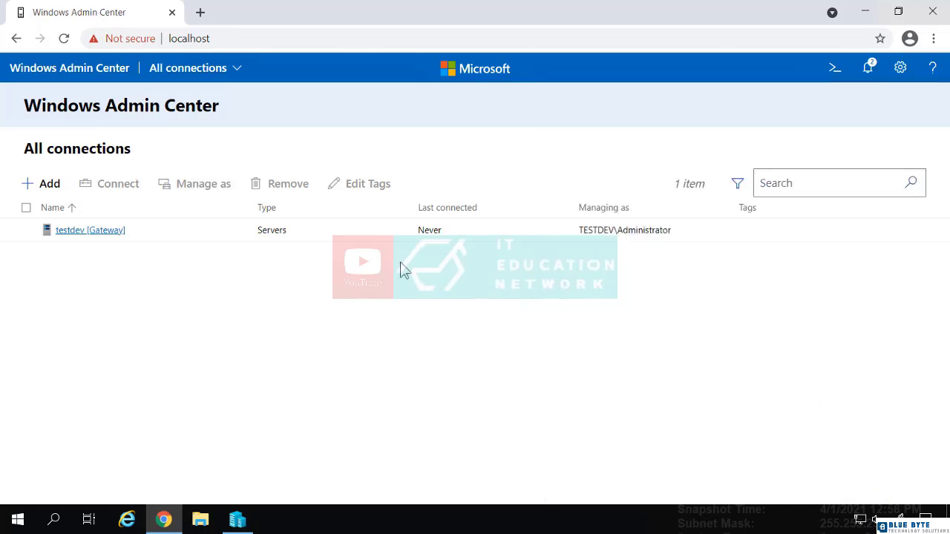
pyautogui.click(52, 187)
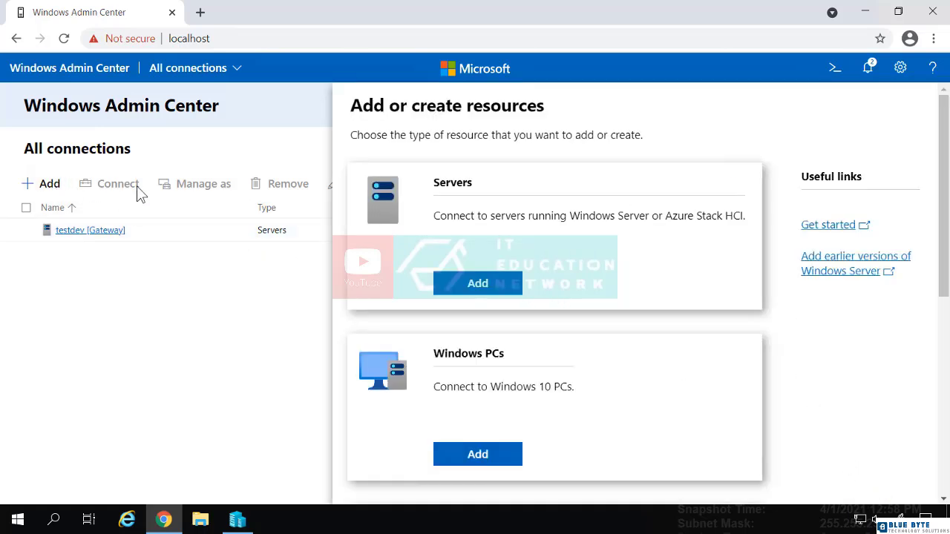
pyautogui.scroll(-2, 404, 301)
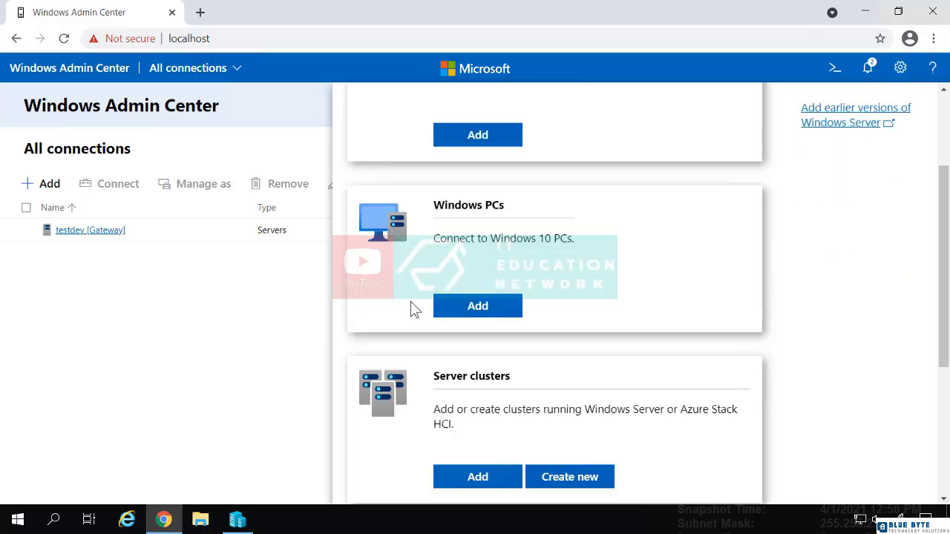
pyautogui.scroll(-1, 411, 303)
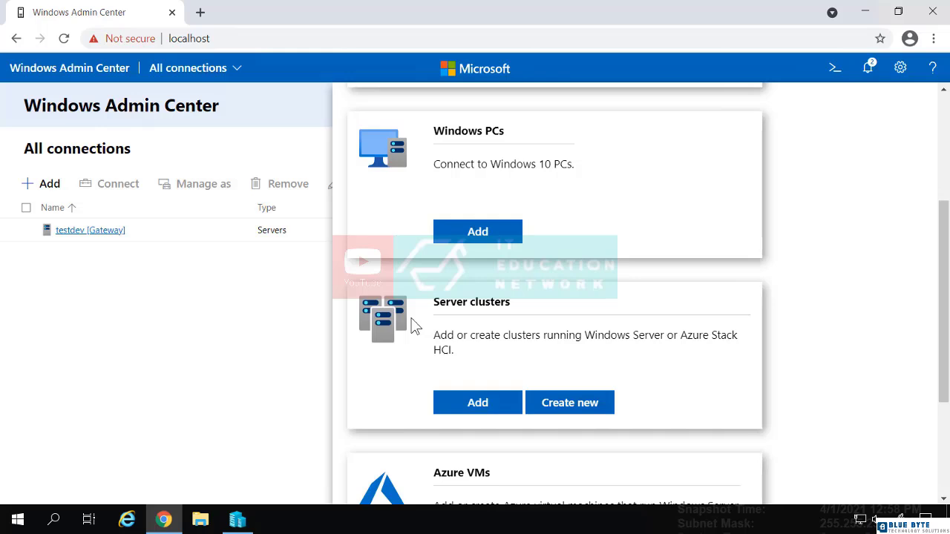
pyautogui.scroll(-2, 415, 327)
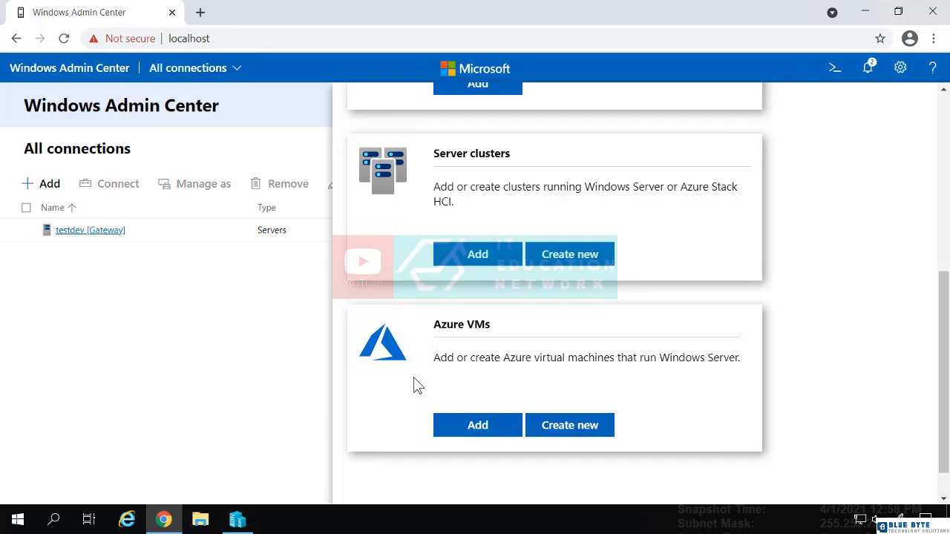
pyautogui.scroll(-1, 412, 385)
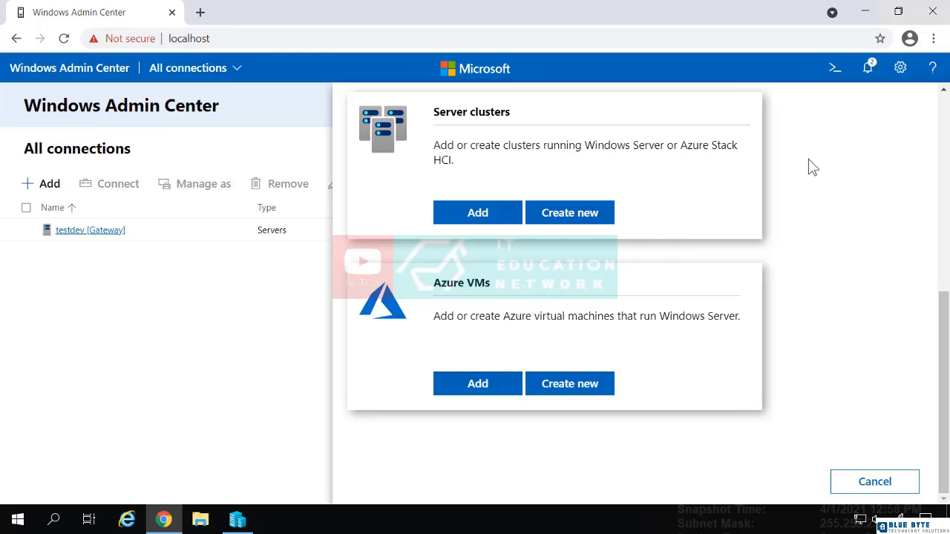
# - Open the gateway's Extensions settings and look through the list of available extensions
pyautogui.click(900, 68)
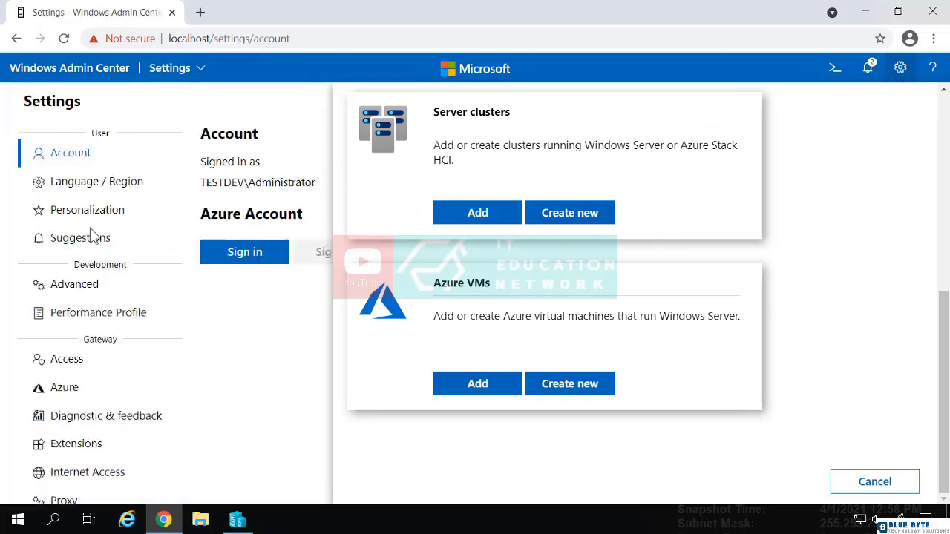
pyautogui.click(72, 446)
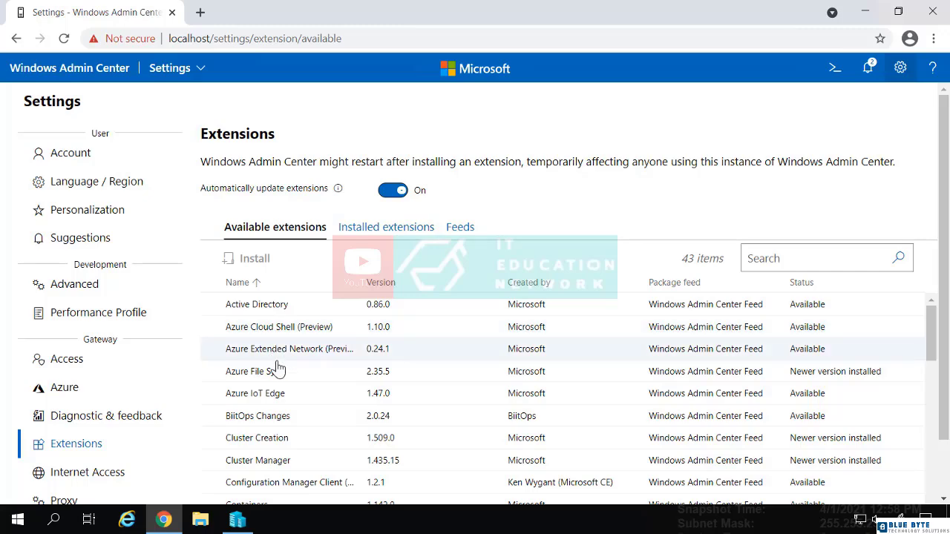
pyautogui.scroll(-1, 282, 372)
pyautogui.scroll(-2, 282, 371)
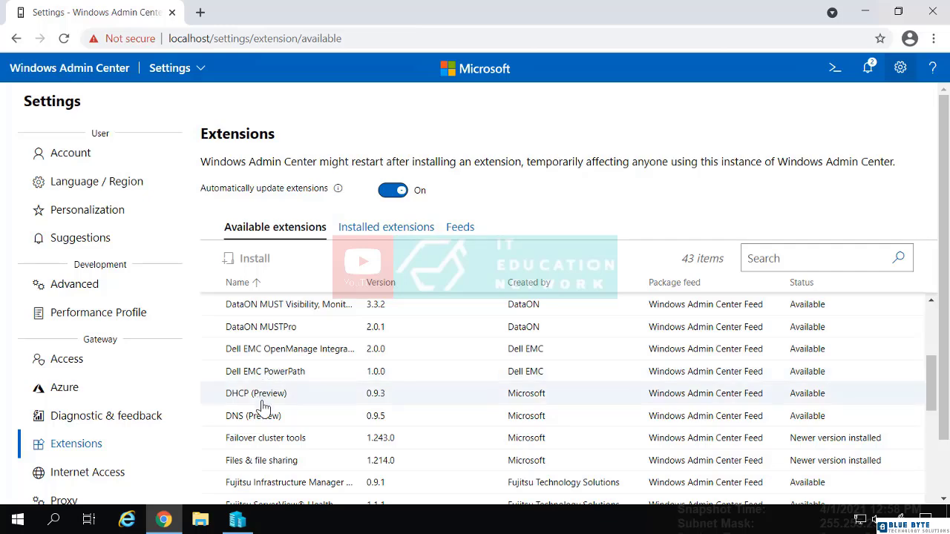
# - Look through the remaining available extensions to the end of the list
pyautogui.scroll(-2, 286, 445)
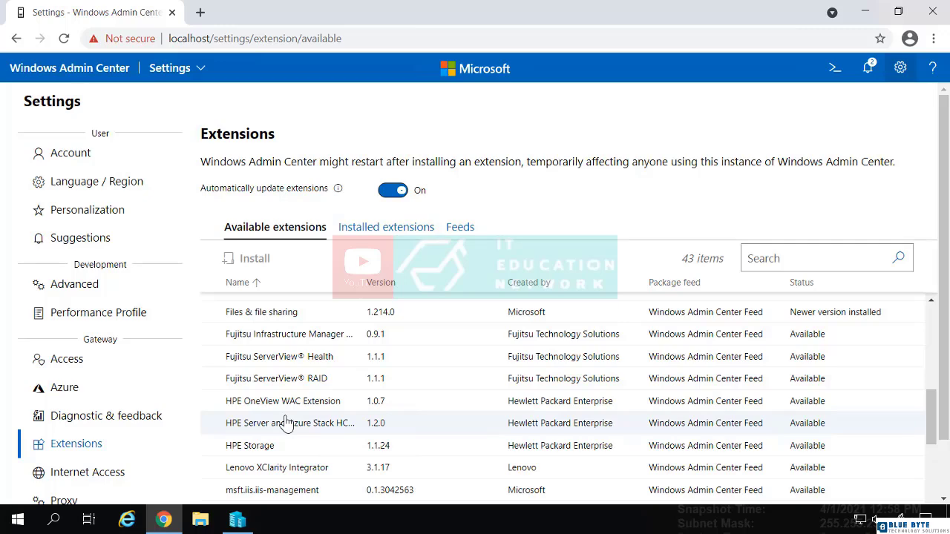
pyautogui.scroll(-5, 286, 423)
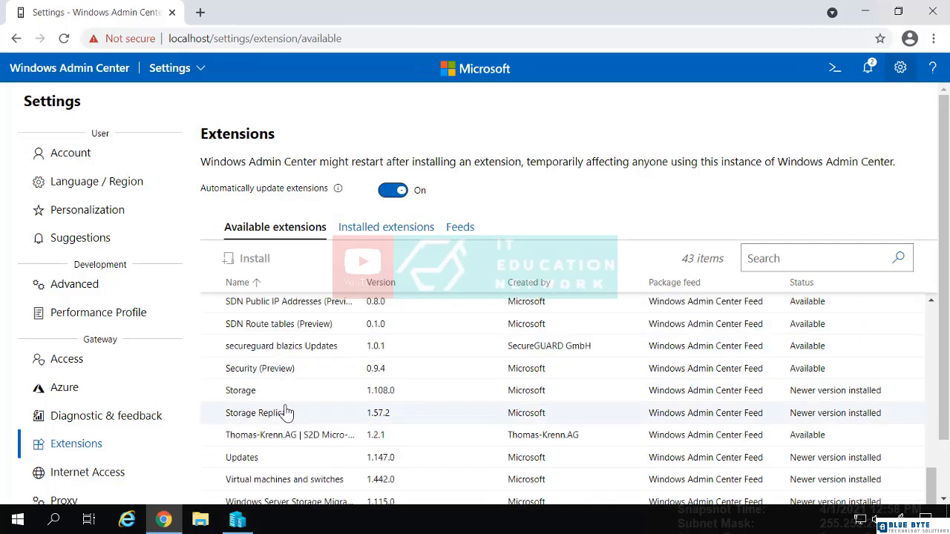
pyautogui.scroll(-1, 286, 412)
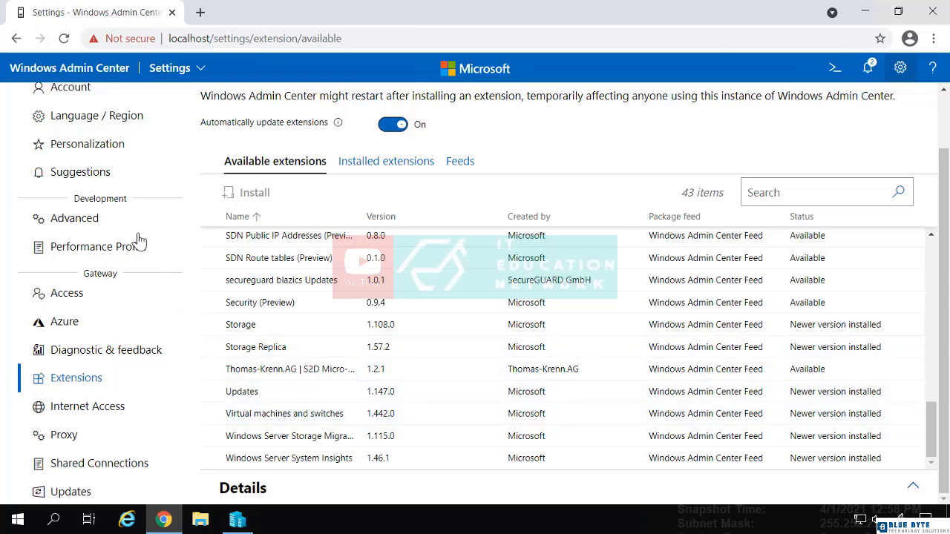
# - Return to the overview of all connections and acknowledge the extension update notice
pyautogui.click(95, 77)
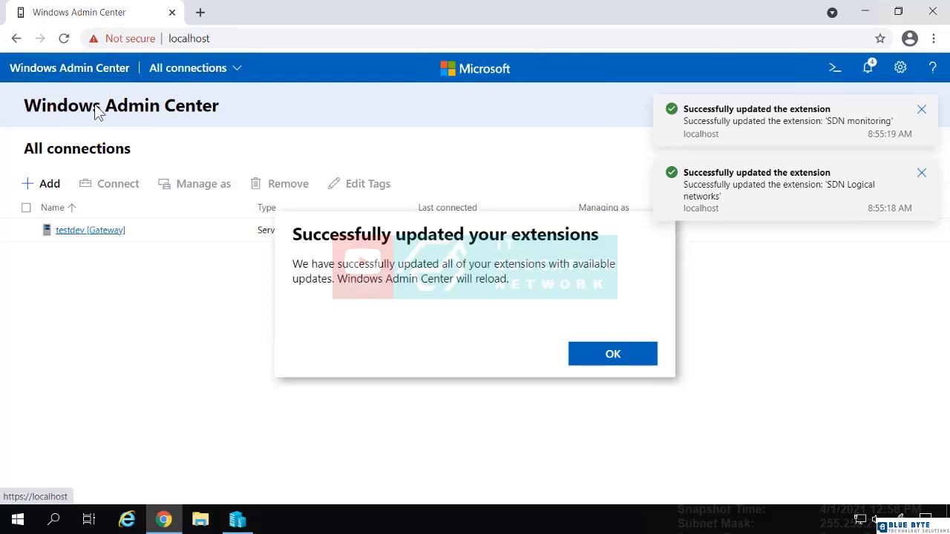
pyautogui.click(605, 359)
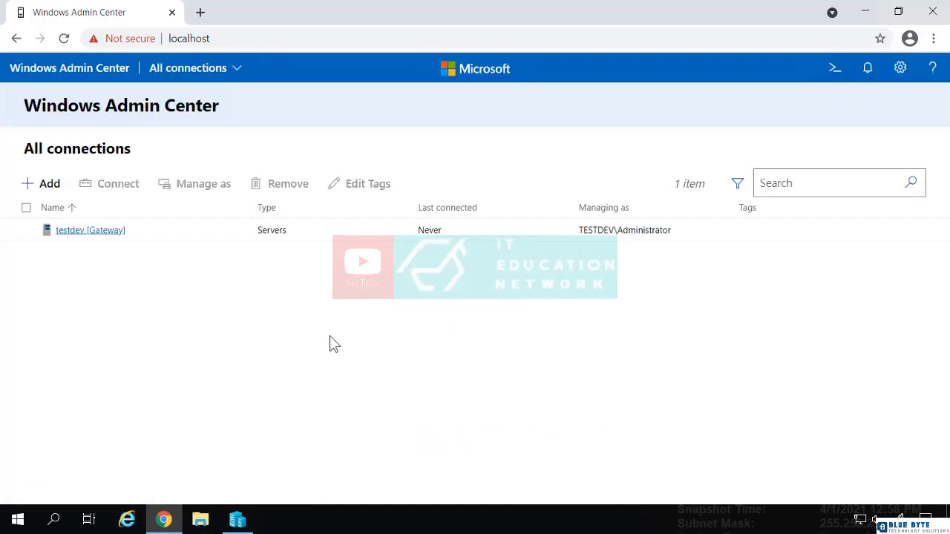
# - Connect to the testdev gateway server and examine its overview, including system details and the CPU, memory and Ethernet graphs
pyautogui.click(81, 238)
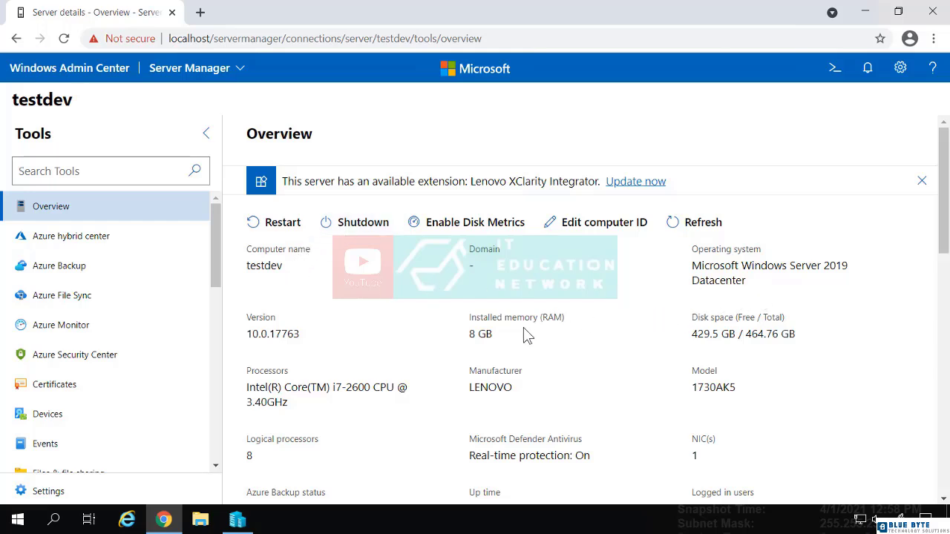
pyautogui.scroll(-1, 495, 339)
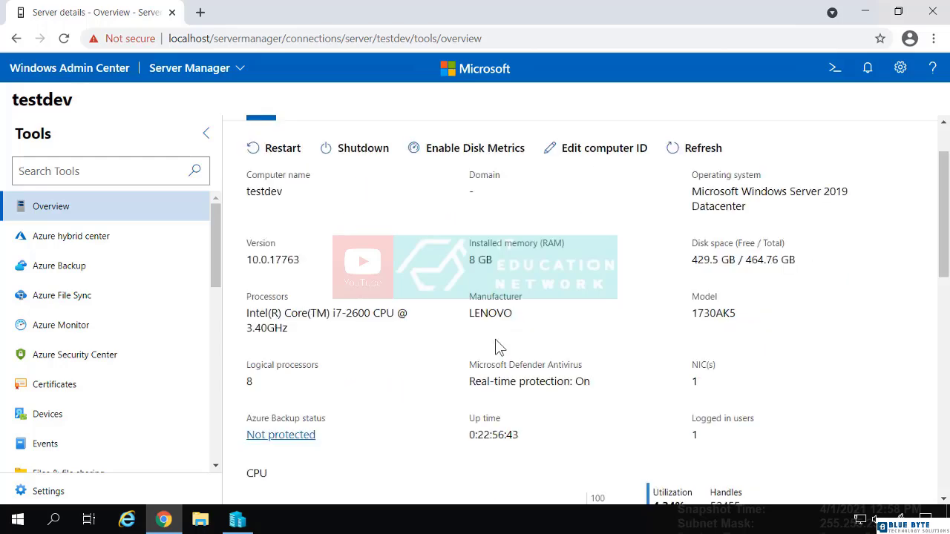
pyautogui.scroll(-2, 495, 339)
pyautogui.scroll(-2, 495, 346)
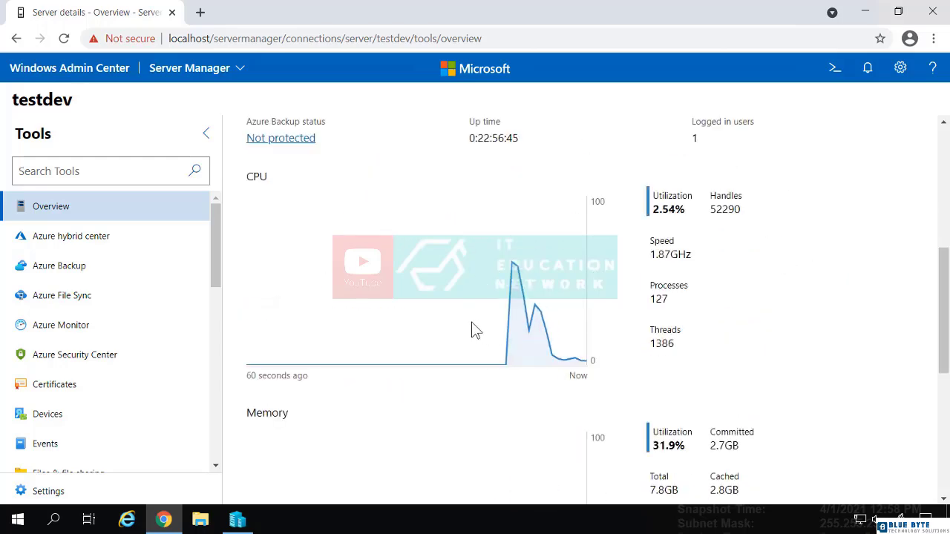
pyautogui.scroll(-1, 438, 323)
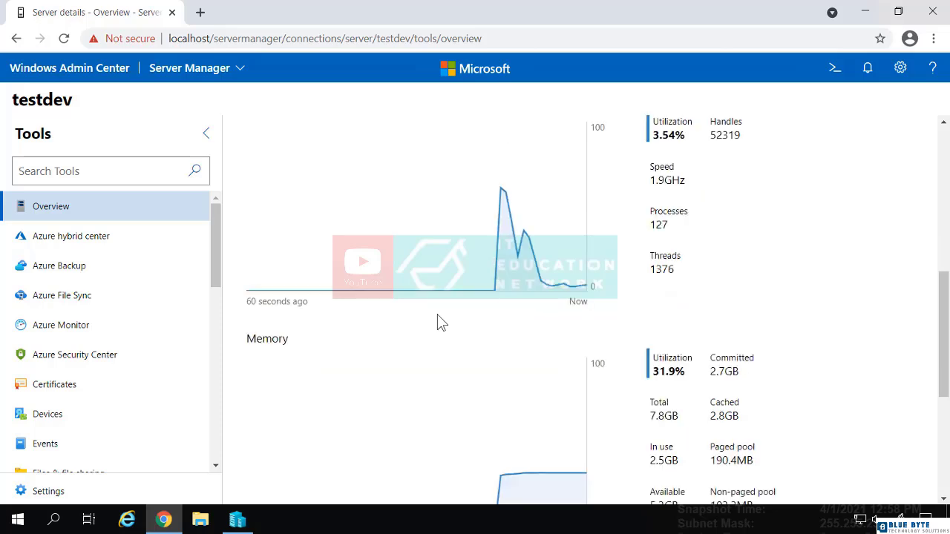
pyautogui.scroll(-4, 438, 319)
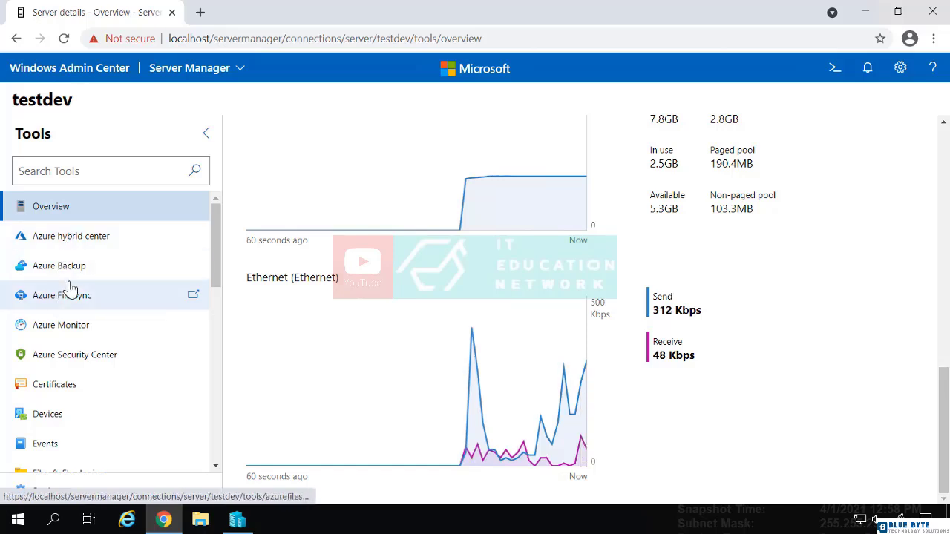
# - Review the server's installed apps, local users and groups, and networks
pyautogui.scroll(-2, 78, 309)
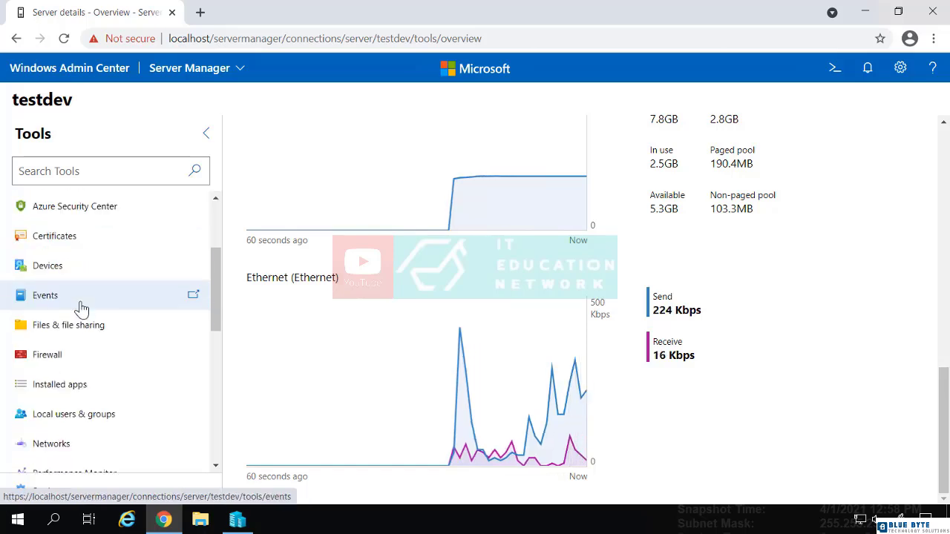
pyautogui.click(72, 391)
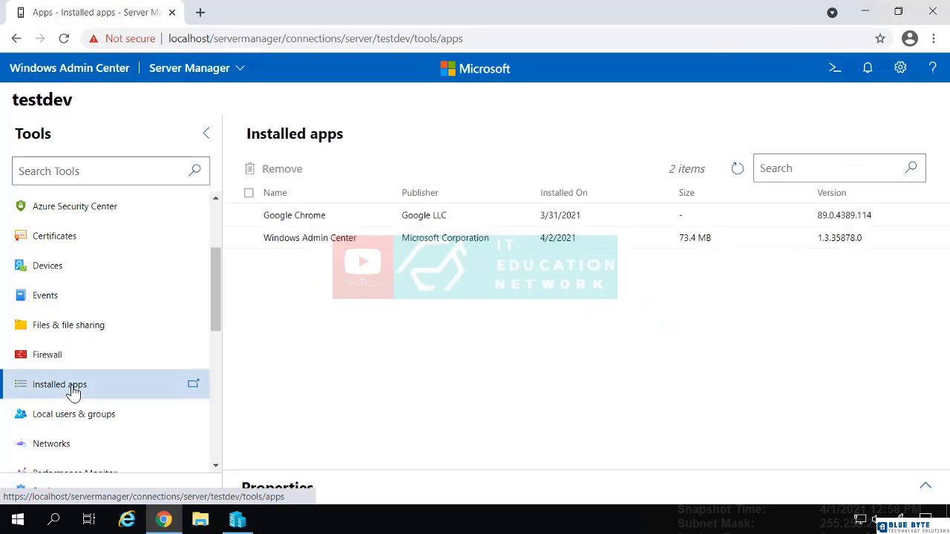
pyautogui.scroll(-2, 73, 391)
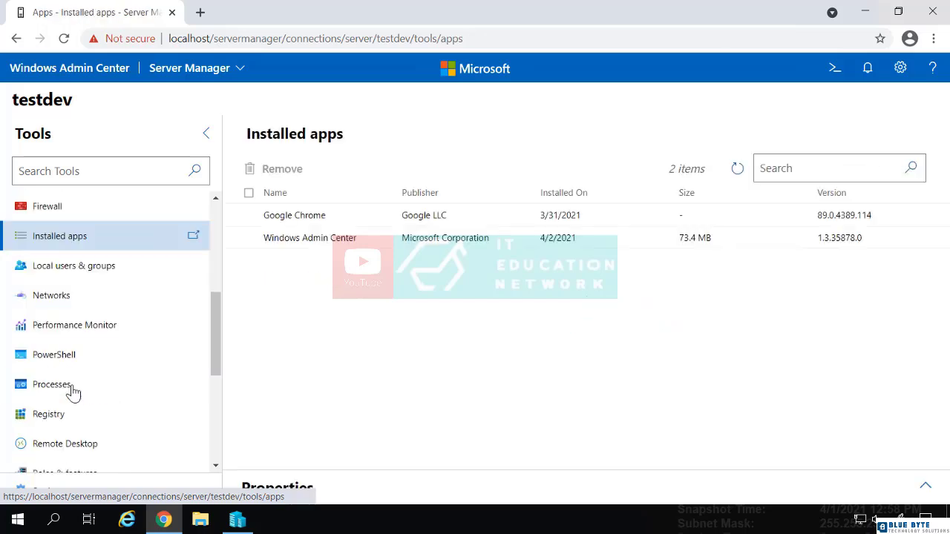
pyautogui.click(92, 271)
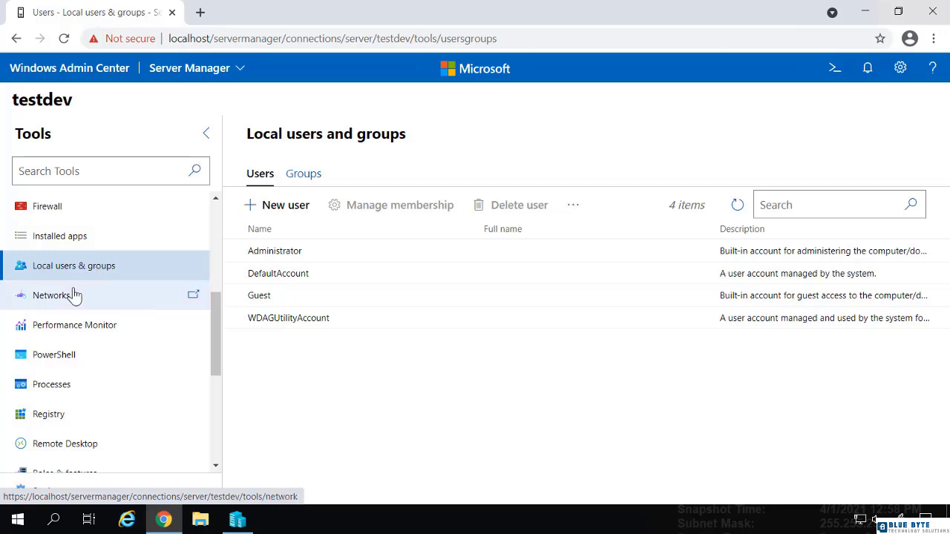
pyautogui.click(70, 297)
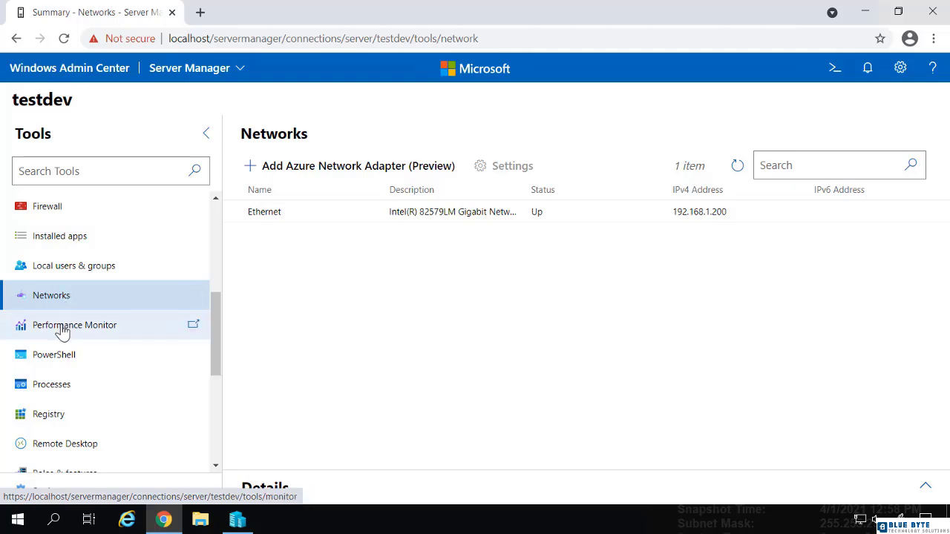
# - Look through the server's roles and features and select the Windows Server Update Services role to view its details
pyautogui.scroll(-1, 49, 333)
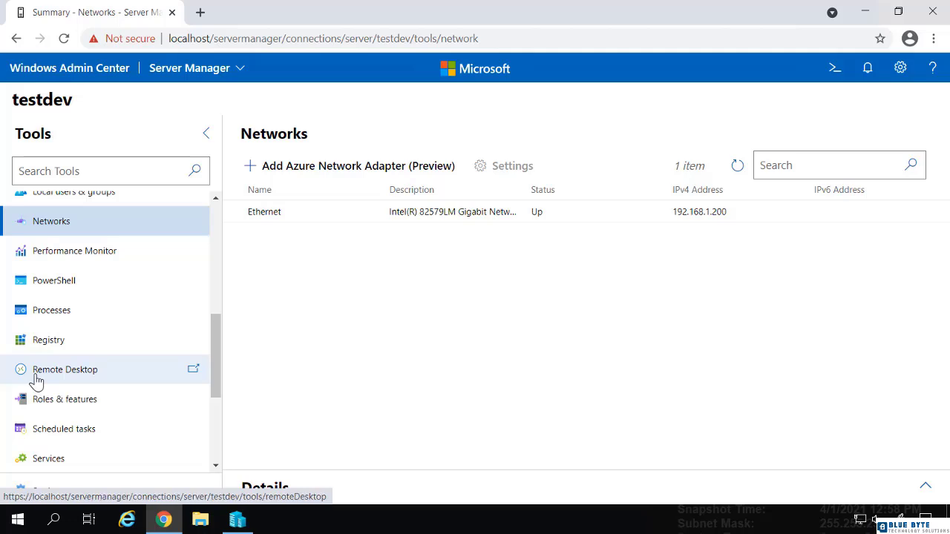
pyautogui.scroll(-1, 39, 380)
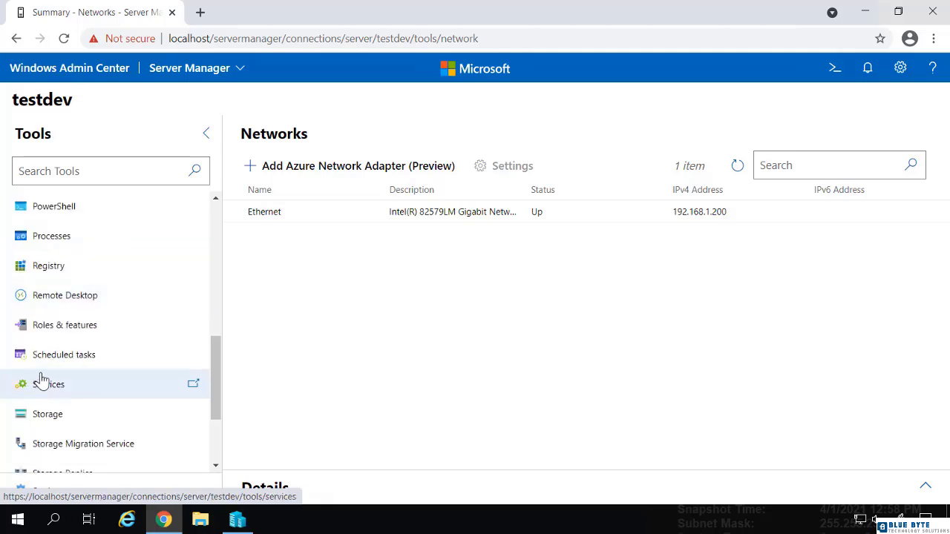
pyautogui.click(62, 332)
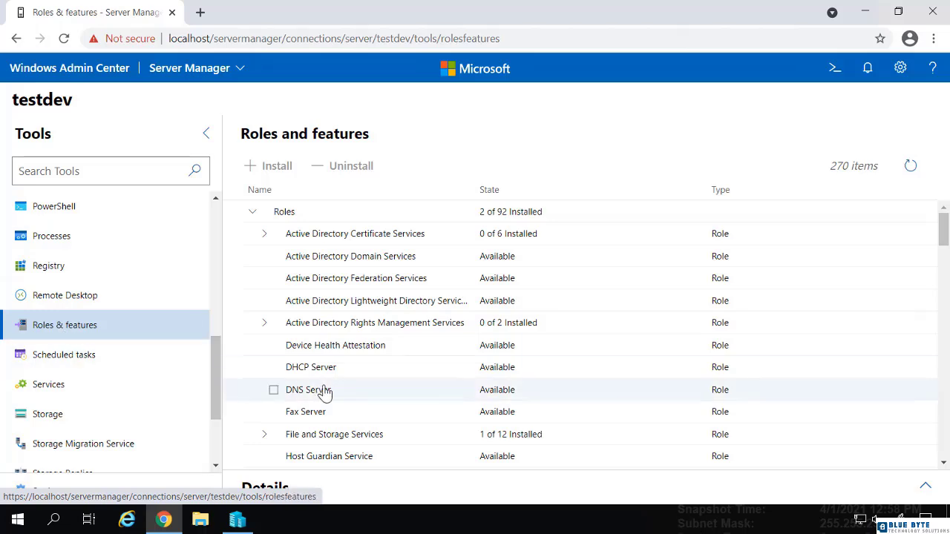
pyautogui.scroll(-4, 325, 391)
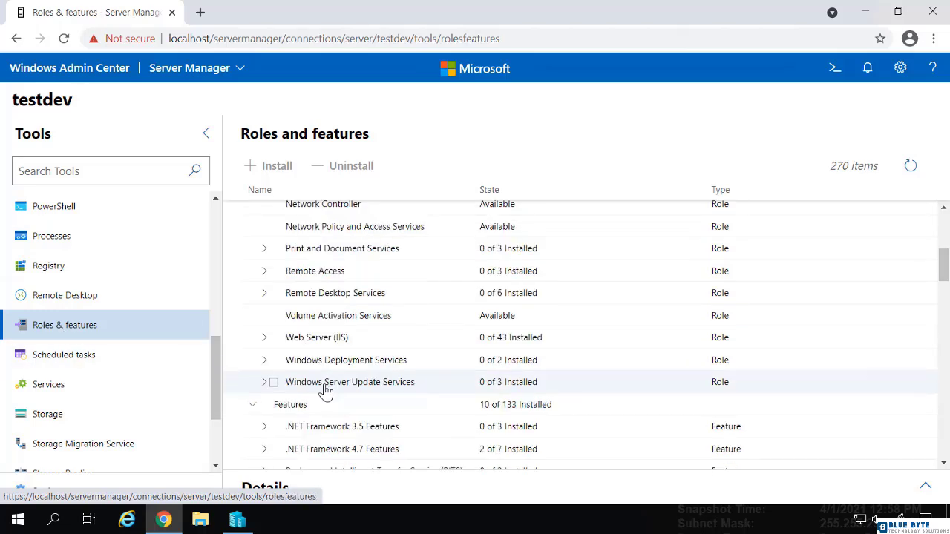
pyautogui.click(276, 385)
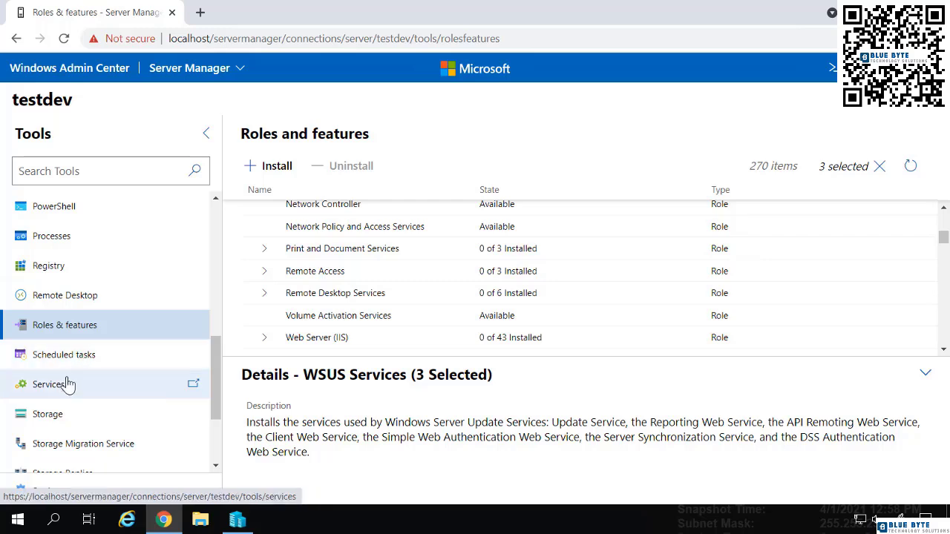
# - Leave the testdev server for the overview of all connections and open the choices for adding or creating resources
pyautogui.scroll(-3, 65, 386)
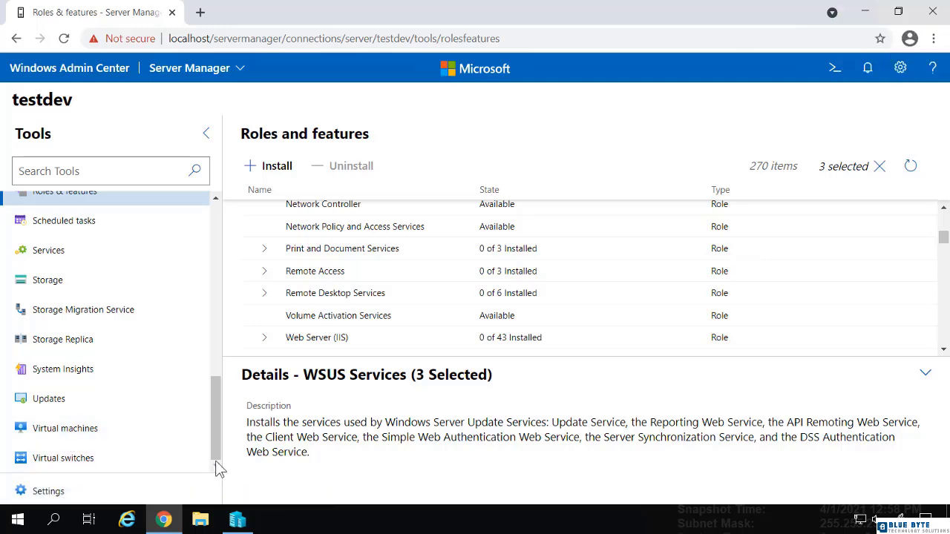
pyautogui.moveTo(216, 453); pyautogui.dragTo(250, 247)
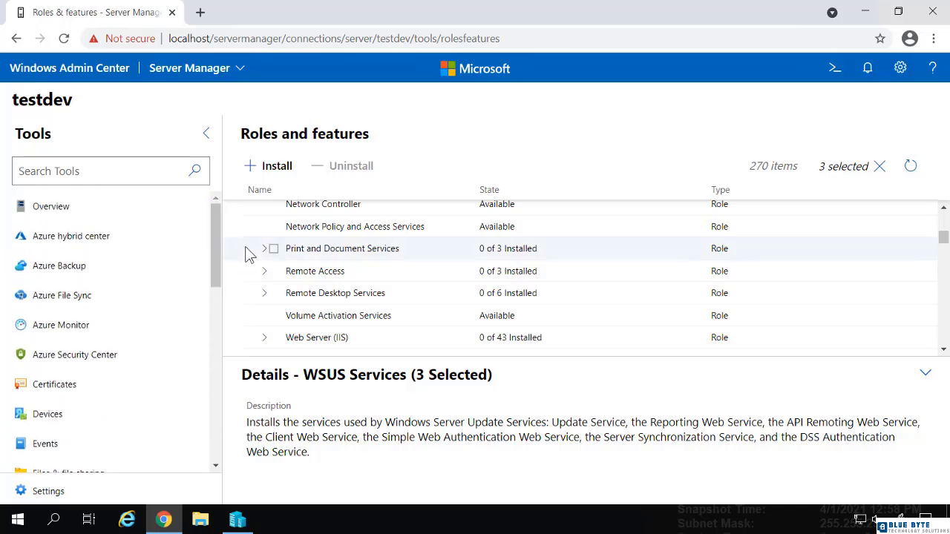
pyautogui.click(110, 70)
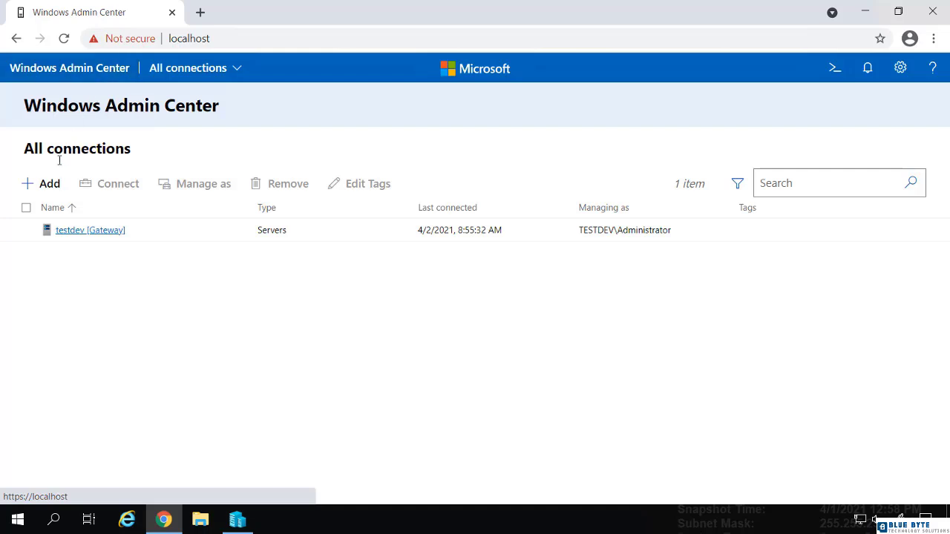
pyautogui.click(41, 187)
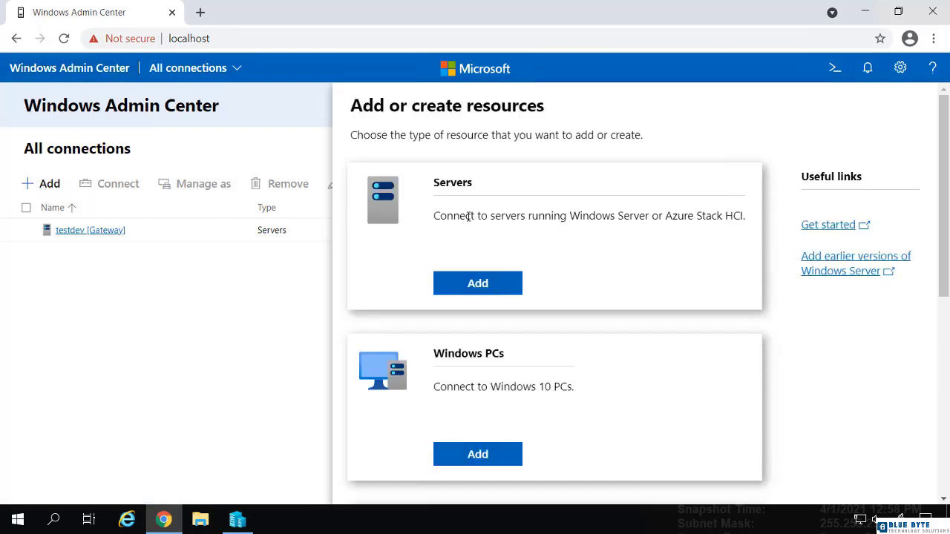